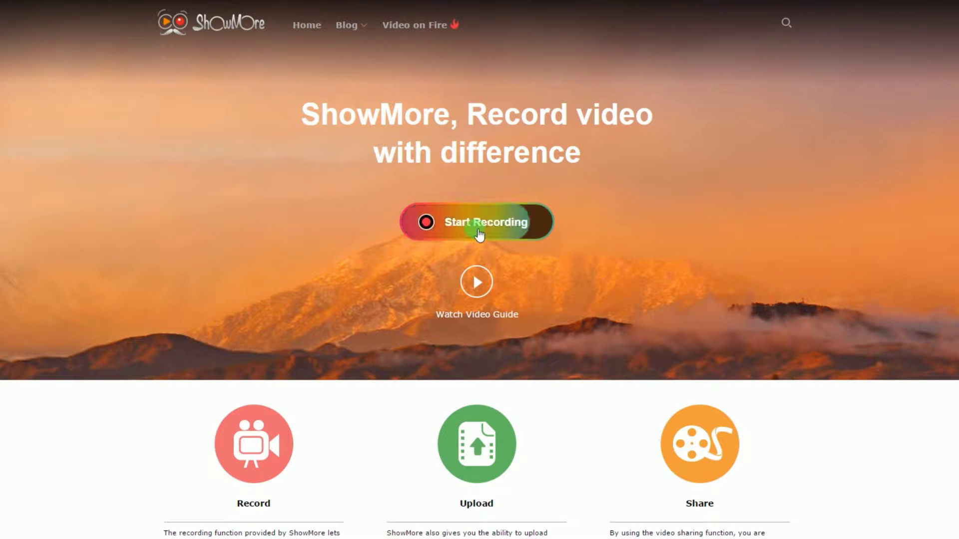
# - Start the ShowMore online recorder and let Chrome launch its application
pyautogui.click(479, 234)
pyautogui.click(495, 158)
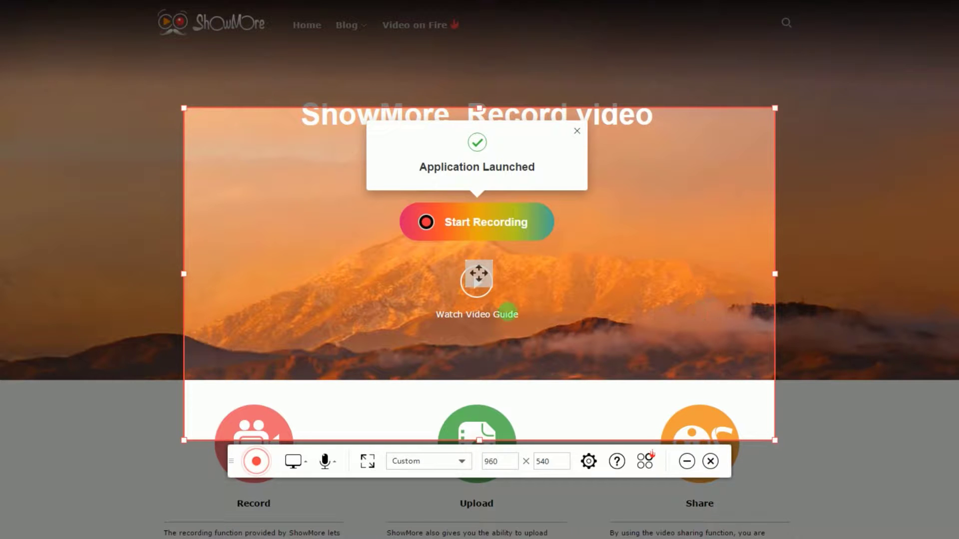
# - Keep MP4 format, Show hot spot mouse style and Standard audio quality in recording settings
pyautogui.click(577, 131)
pyautogui.click(602, 369)
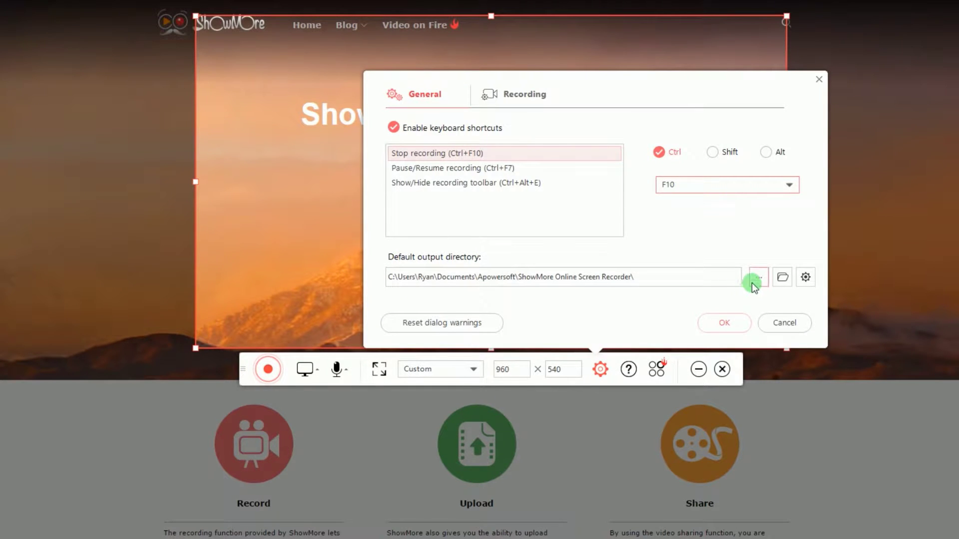
pyautogui.click(524, 93)
pyautogui.click(492, 286)
pyautogui.click(501, 302)
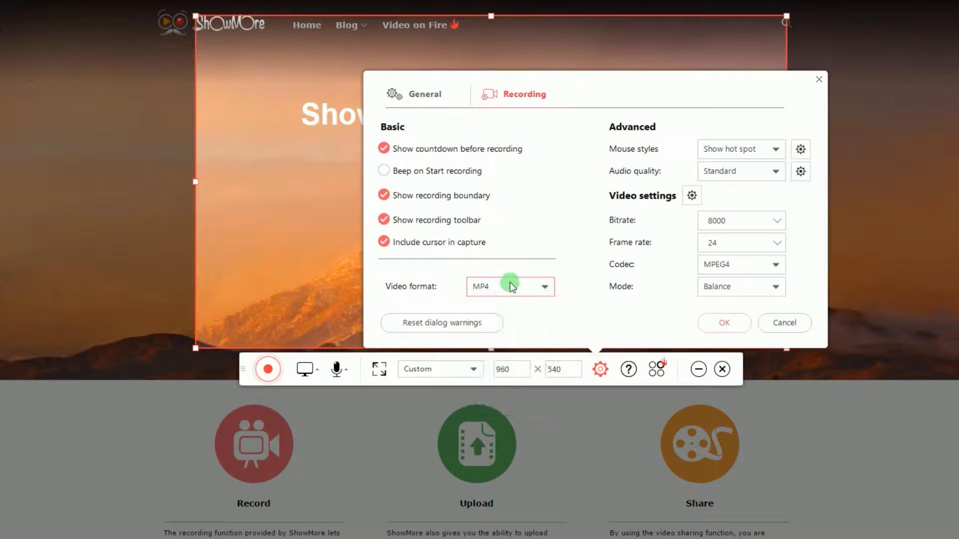
pyautogui.click(742, 149)
pyautogui.click(725, 162)
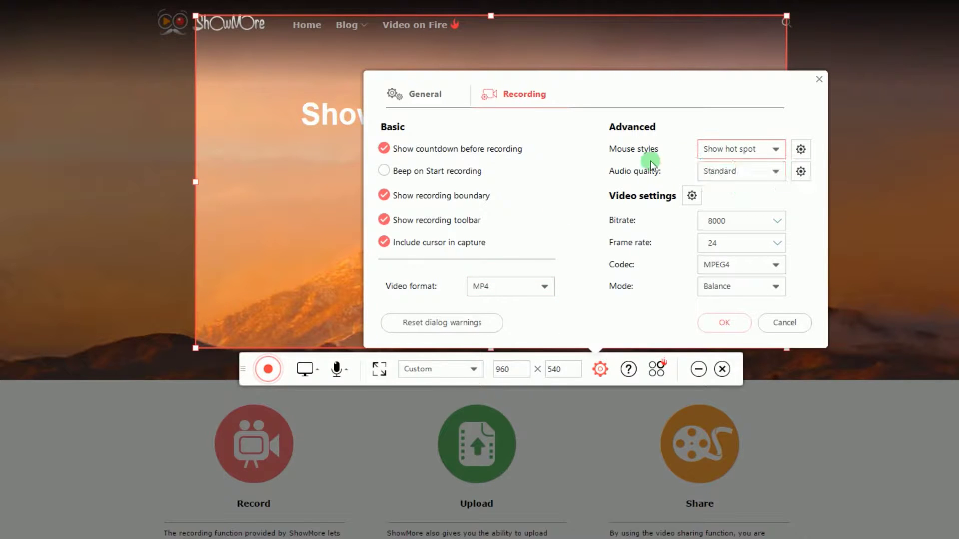
pyautogui.click(724, 171)
pyautogui.click(728, 171)
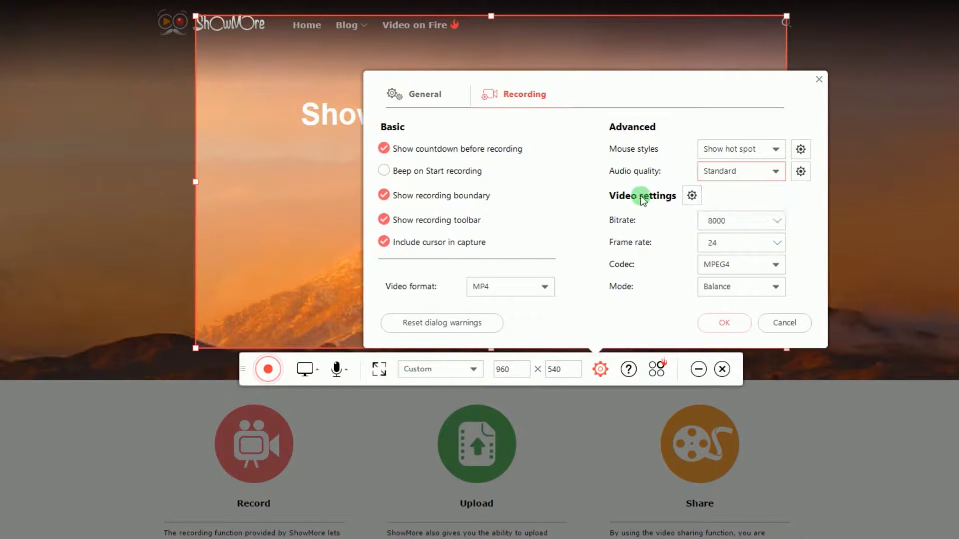
pyautogui.click(724, 322)
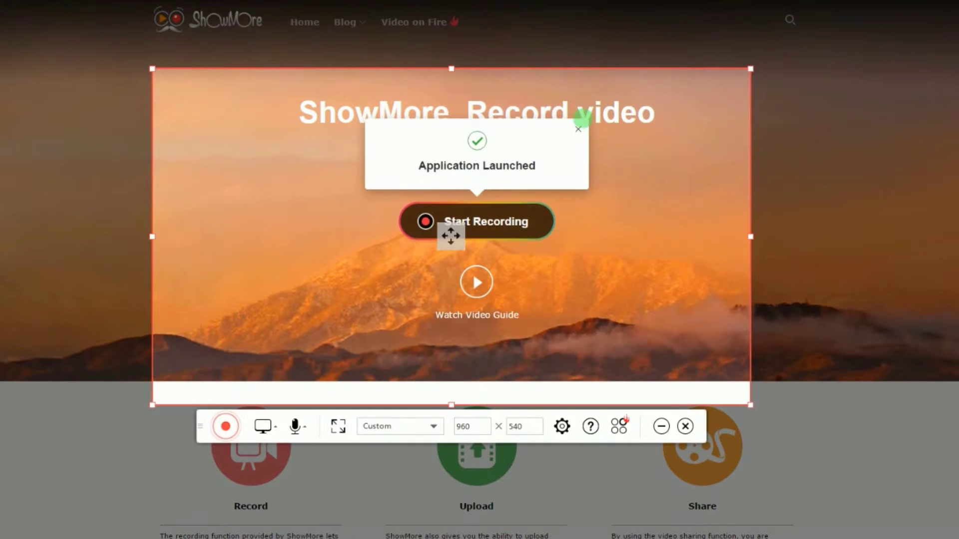
# - Check that the audio source is set to System sound and microphone
pyautogui.click(579, 130)
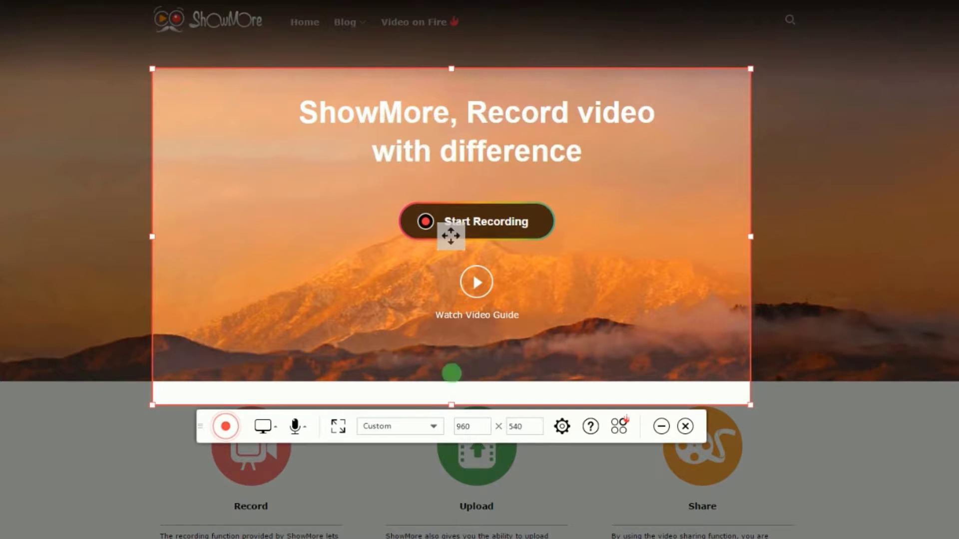
pyautogui.click(305, 428)
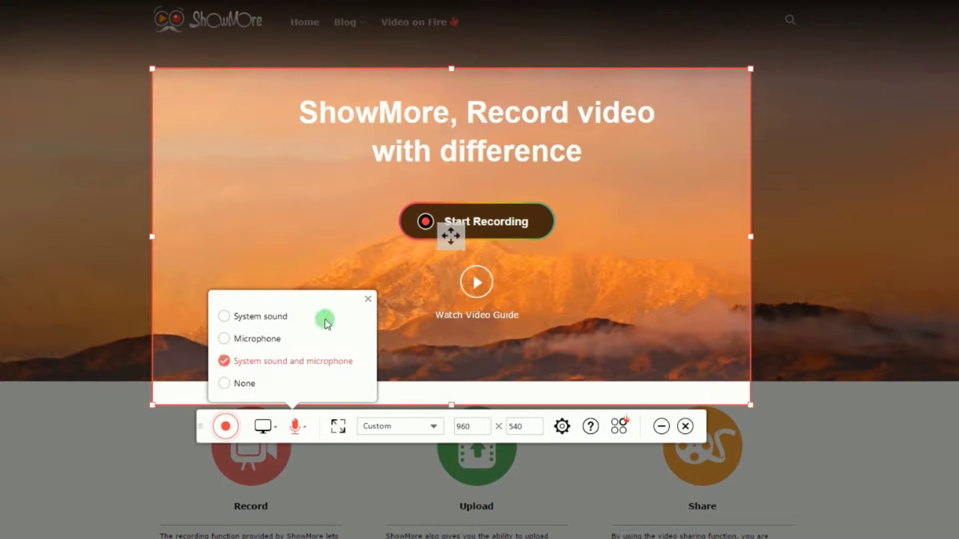
pyautogui.click(369, 299)
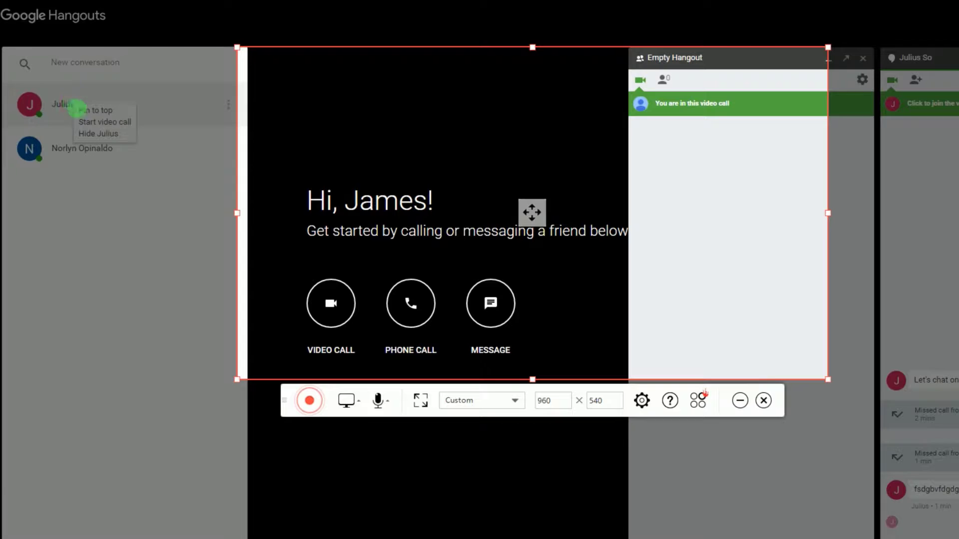
# - Start a Hangouts video call, resize the capture frame to 1068 × 727, and choose Record
pyautogui.click(125, 122)
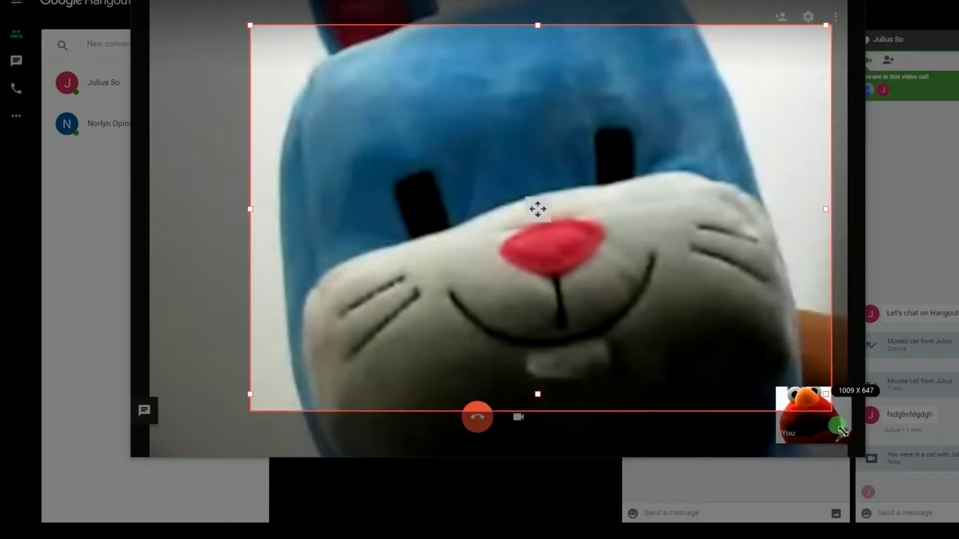
pyautogui.moveTo(834, 418); pyautogui.dragTo(859, 440)
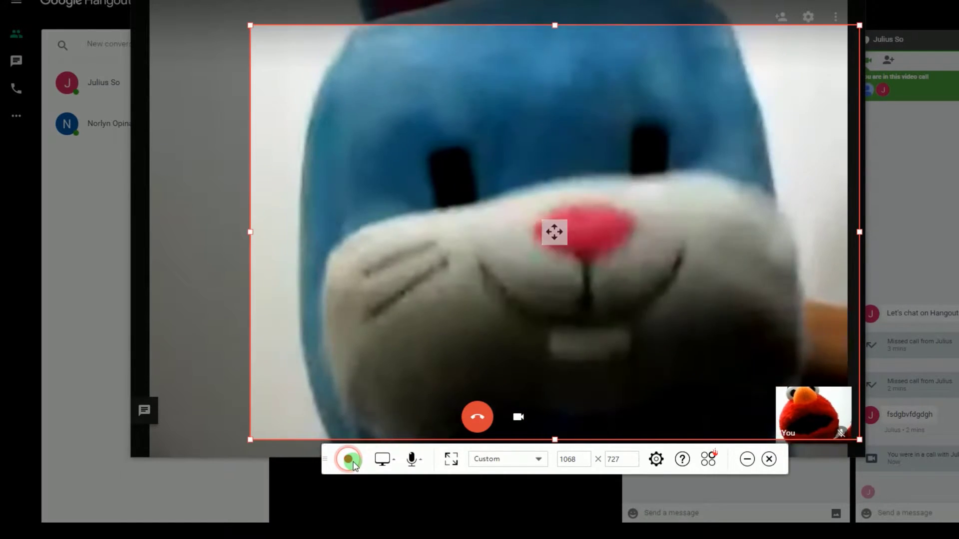
pyautogui.click(352, 463)
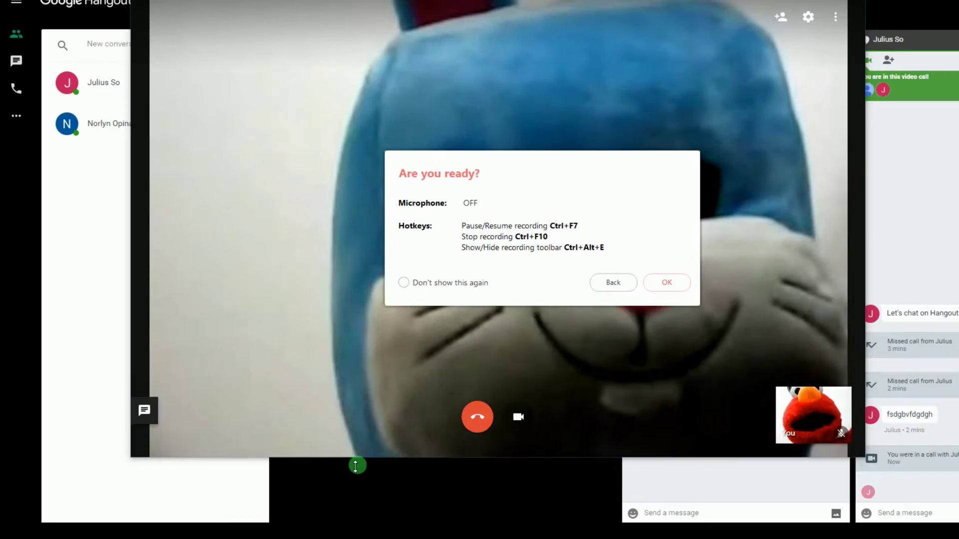
# - Begin recording the call, draw red arrows on the video, then undo them
pyautogui.click(670, 280)
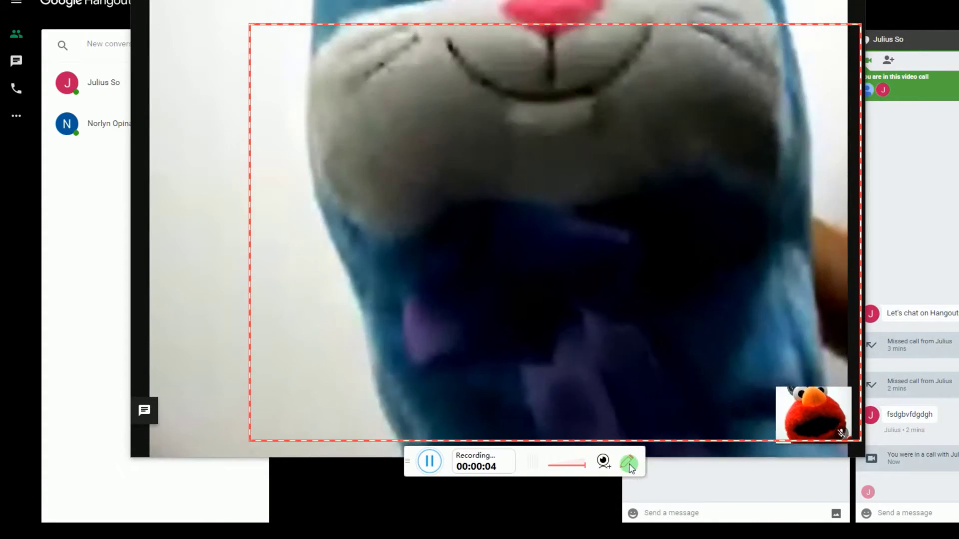
pyautogui.click(627, 462)
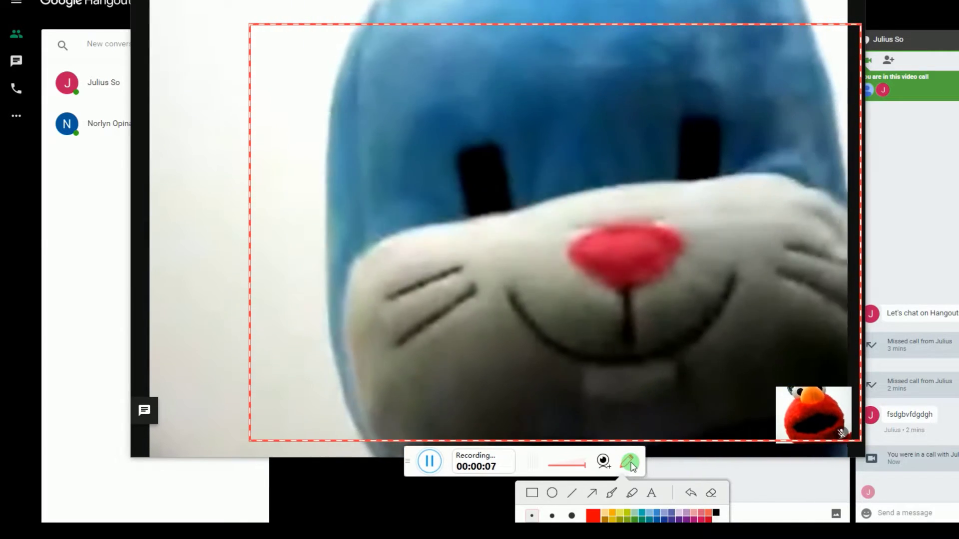
pyautogui.click(592, 492)
pyautogui.moveTo(488, 374)
pyautogui.mouseDown()
pyautogui.moveTo(502, 377)
pyautogui.moveTo(538, 334)
pyautogui.mouseUp()
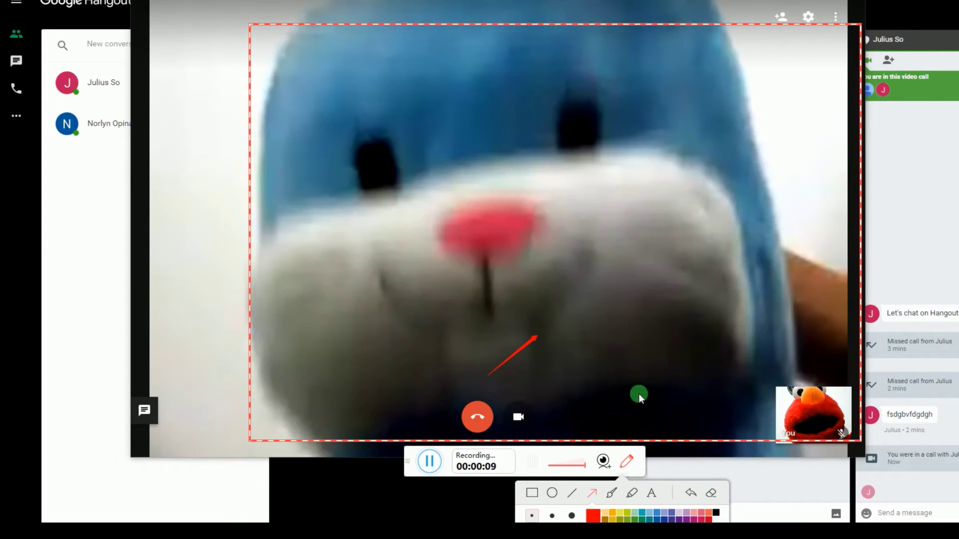
pyautogui.moveTo(638, 394); pyautogui.dragTo(580, 325)
pyautogui.moveTo(704, 290); pyautogui.dragTo(628, 263)
pyautogui.click(693, 497)
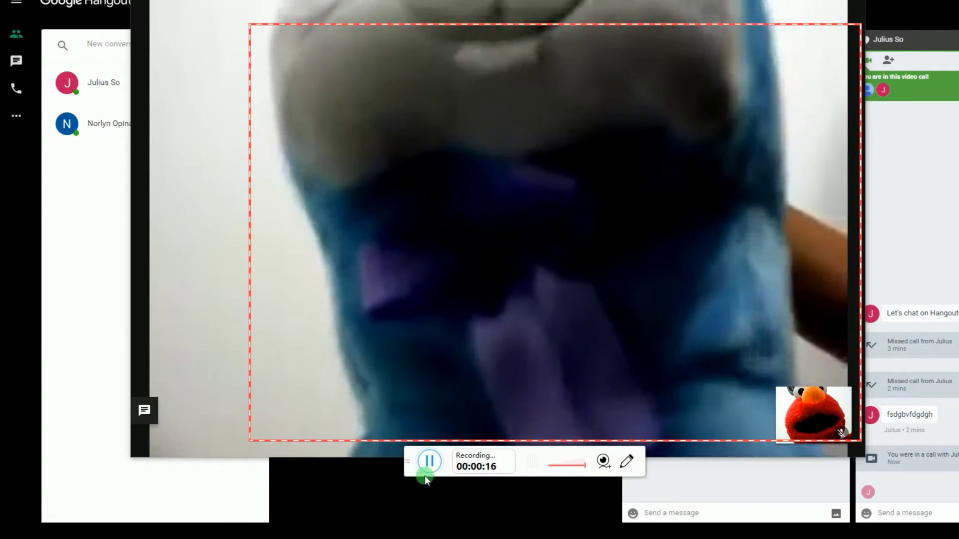
# - Stop the recording, save it as convo01.mp4, and play the saved video
pyautogui.click(431, 462)
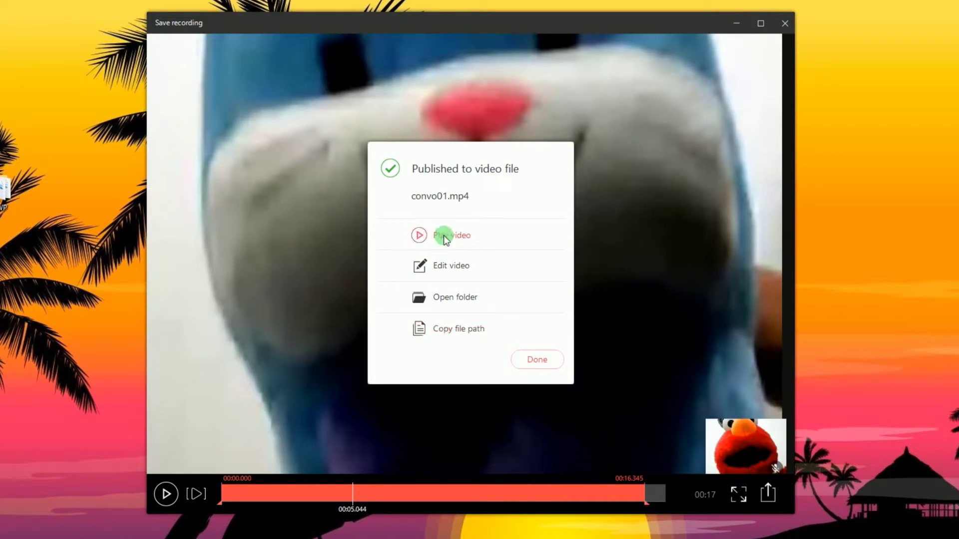
pyautogui.click(450, 240)
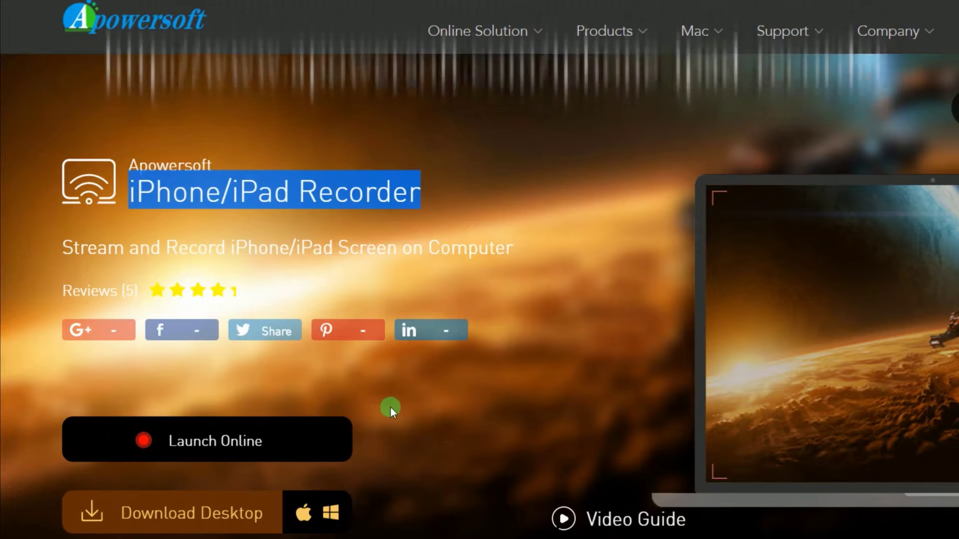
# - Download the desktop installer and save it as the iphone-ipad-recorder file
pyautogui.click(634, 293)
pyautogui.click(192, 514)
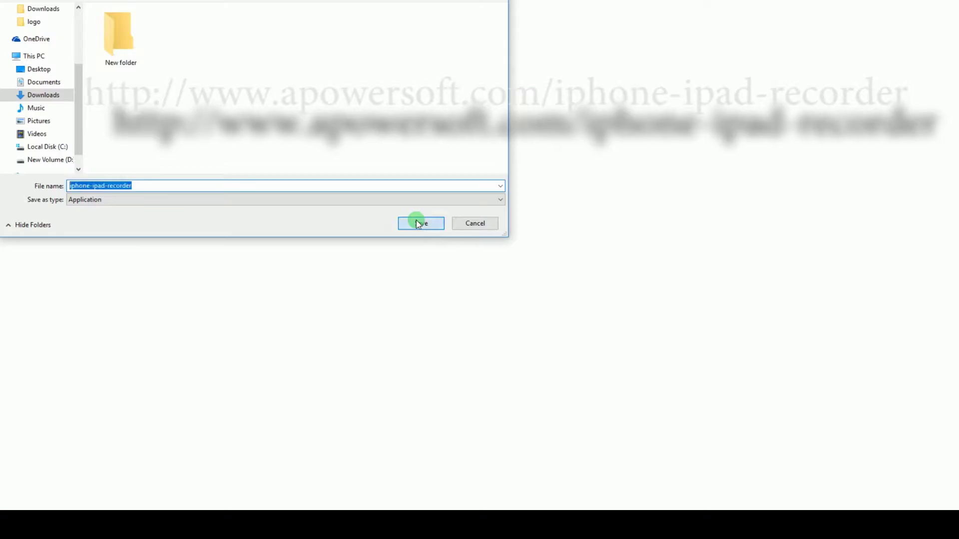
pyautogui.click(421, 223)
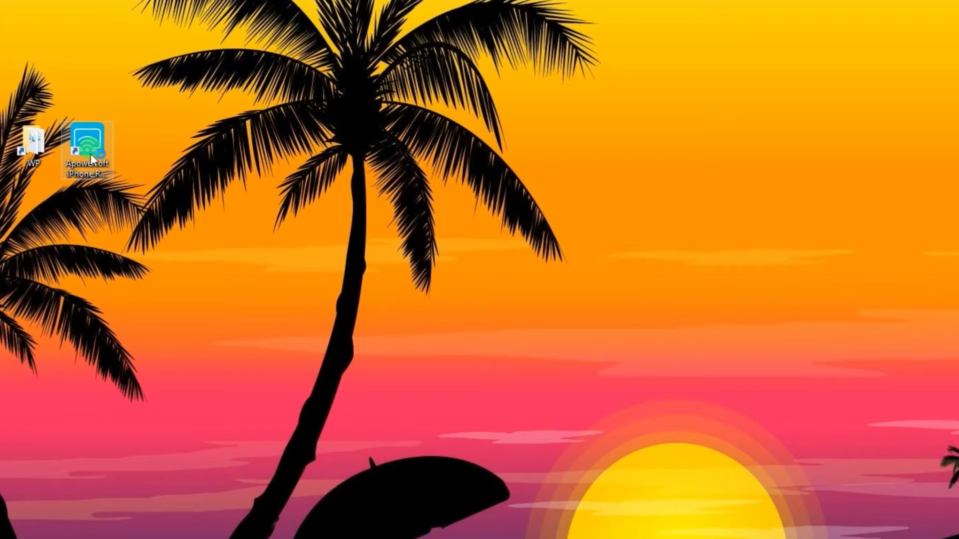
# - Launch iPhone/iPad Recorder and keep 720P, MP4, Standard quality and System sound in Options
pyautogui.doubleClick(91, 150)
pyautogui.click(606, 56)
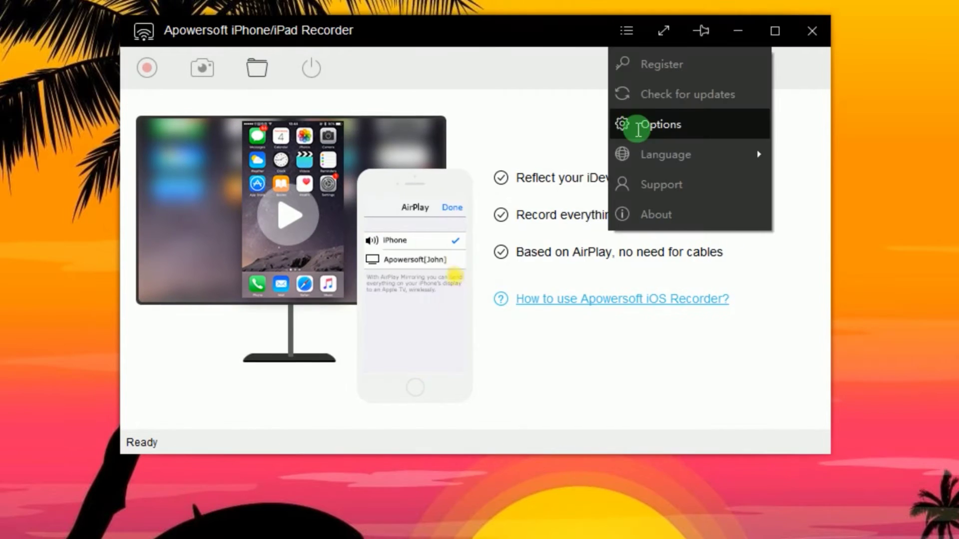
pyautogui.click(638, 131)
pyautogui.click(468, 150)
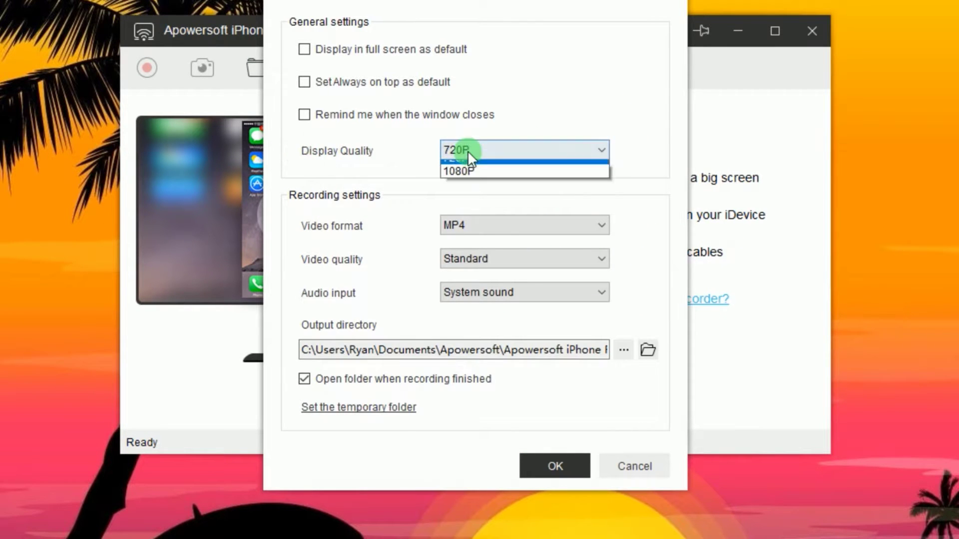
pyautogui.click(479, 146)
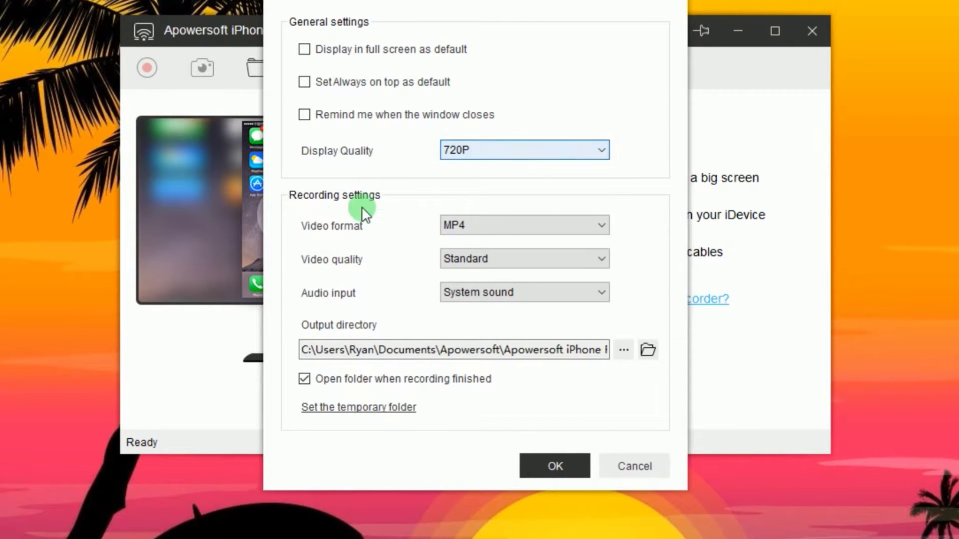
pyautogui.click(491, 224)
pyautogui.click(500, 243)
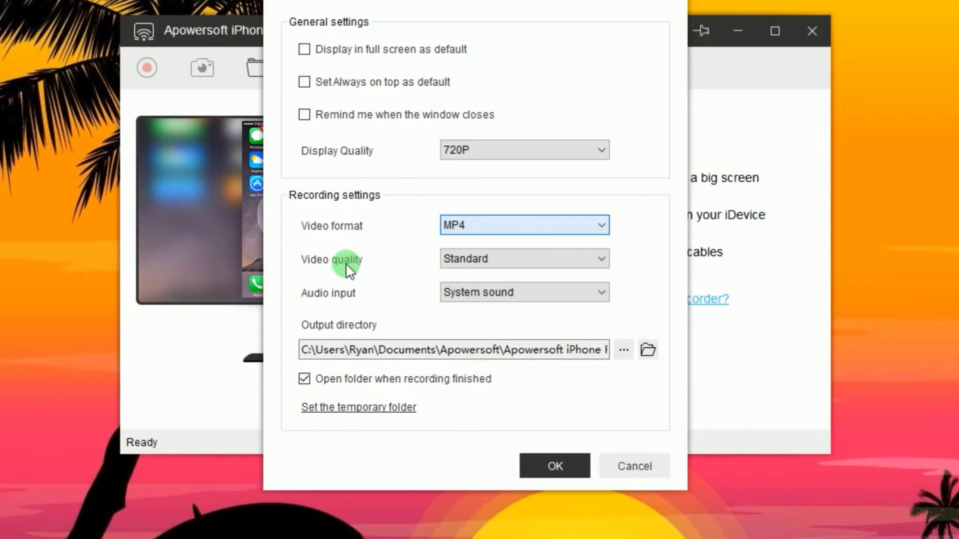
pyautogui.click(475, 259)
pyautogui.click(474, 258)
pyautogui.click(466, 292)
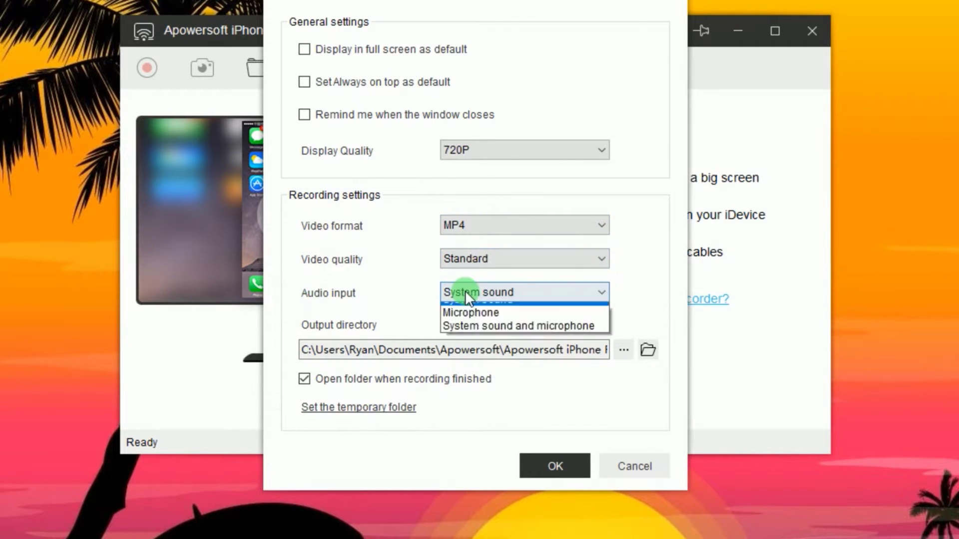
pyautogui.click(458, 325)
pyautogui.click(554, 474)
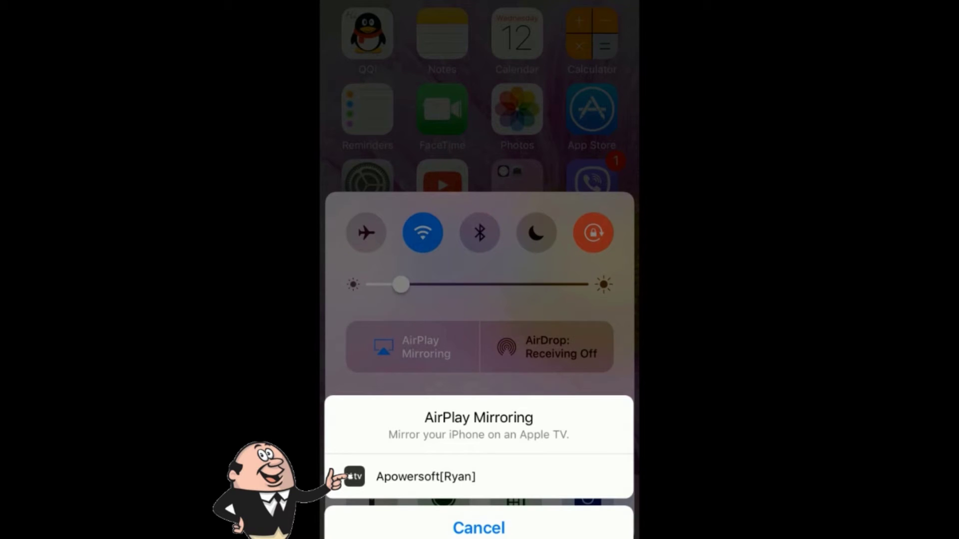
# - Select the Apowersoft receiver in AirPlay Mirroring to mirror the iPhone's Hangouts call
pyautogui.click(425, 477)
pyautogui.click(413, 347)
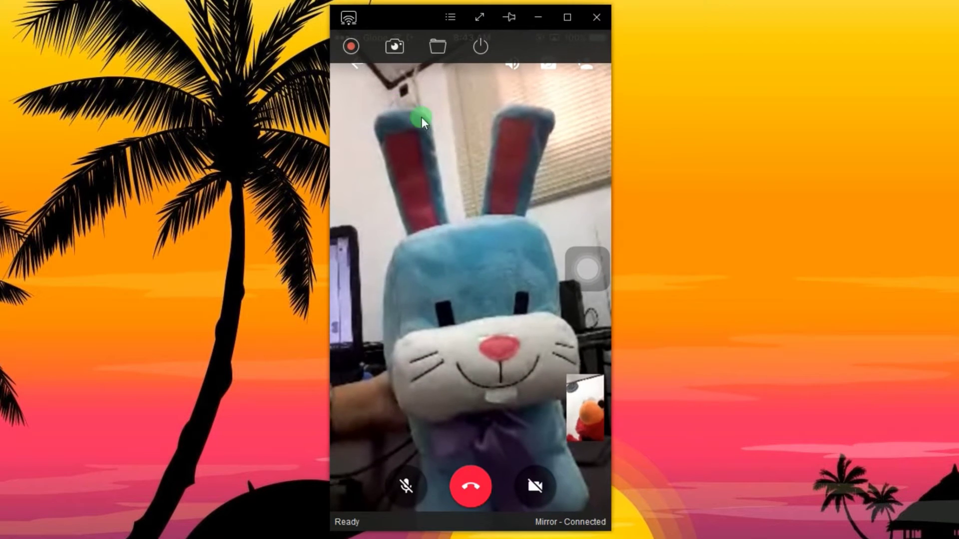
# - Record about ten seconds of the mirrored call, saving it as 20161024_084401
pyautogui.click(352, 45)
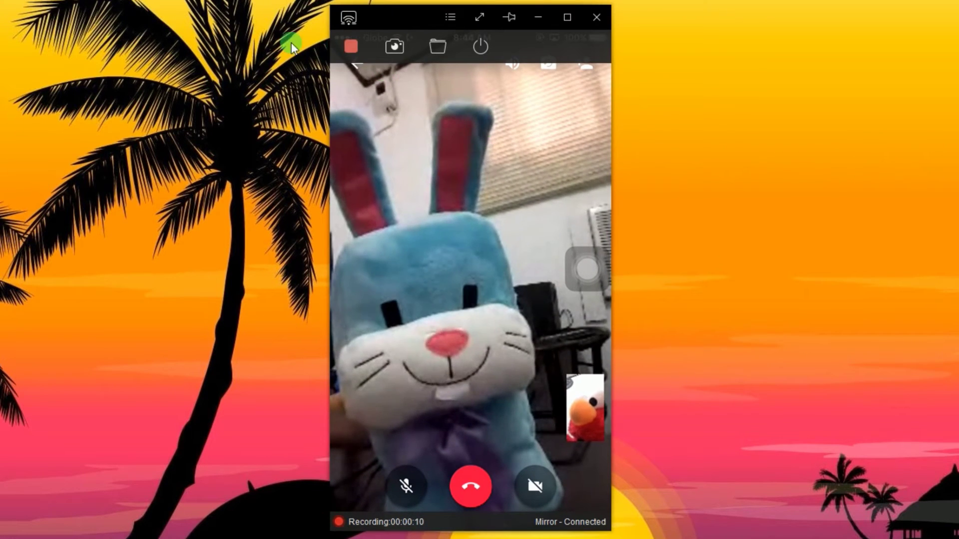
pyautogui.click(351, 46)
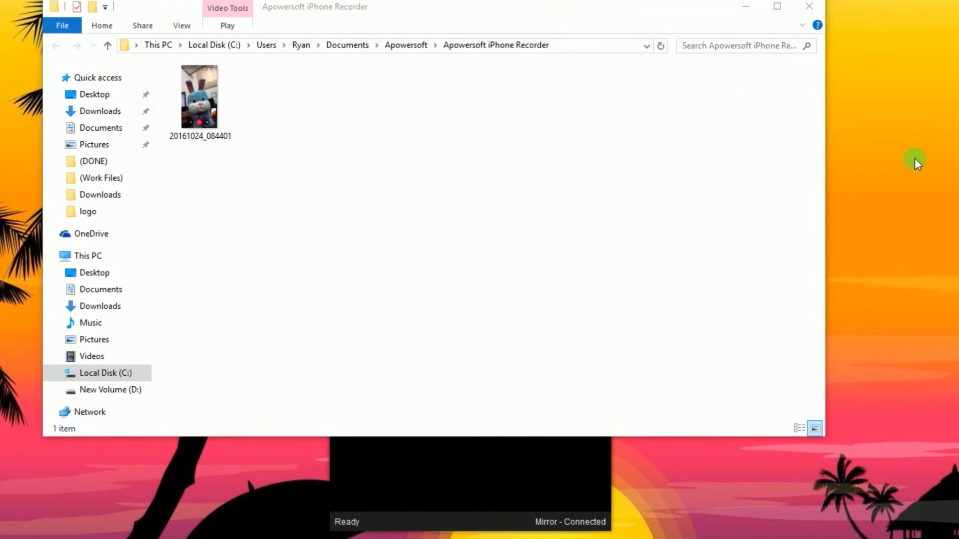
# - Play the 20161024_084401 recording in Movies & TV to review the mirrored call
pyautogui.doubleClick(205, 116)
pyautogui.moveTo(250, 373)
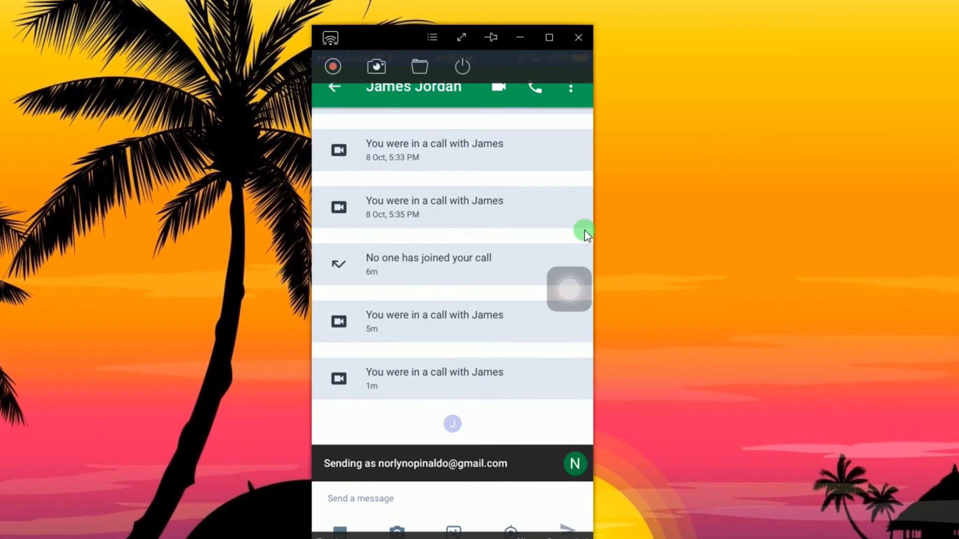
pyautogui.scroll(10, 586, 233)
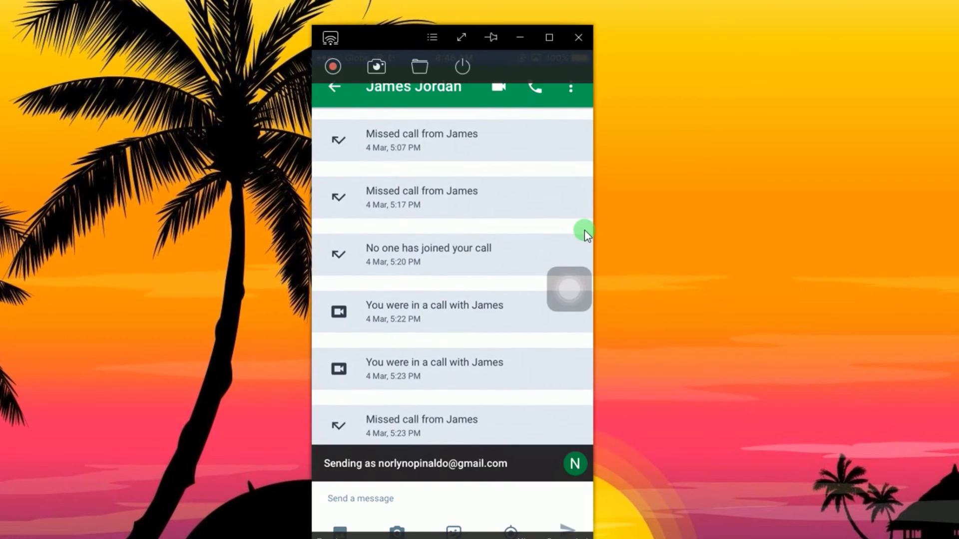